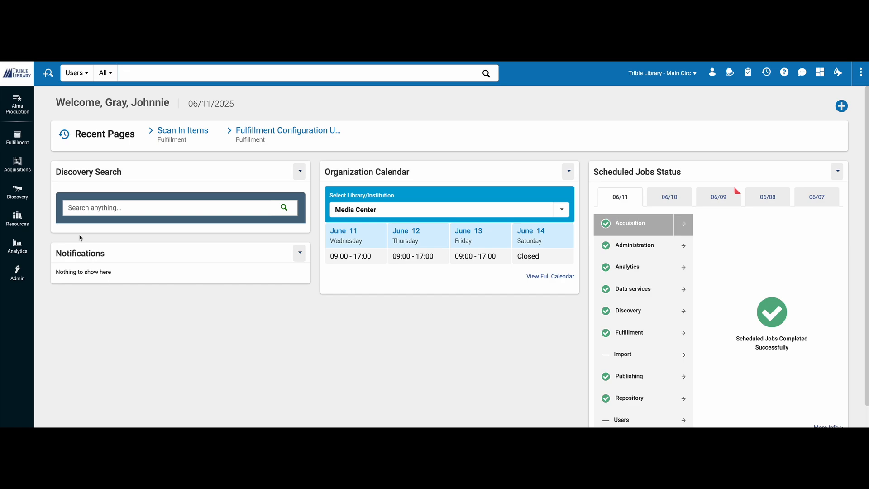
Set the current physical location to Media Center - Equipment Desk.
left_click(699, 77)
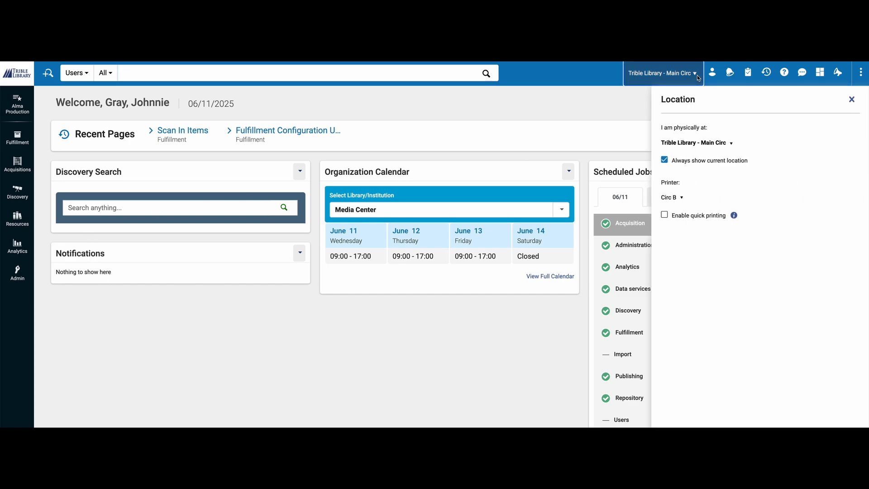
left_click(711, 144)
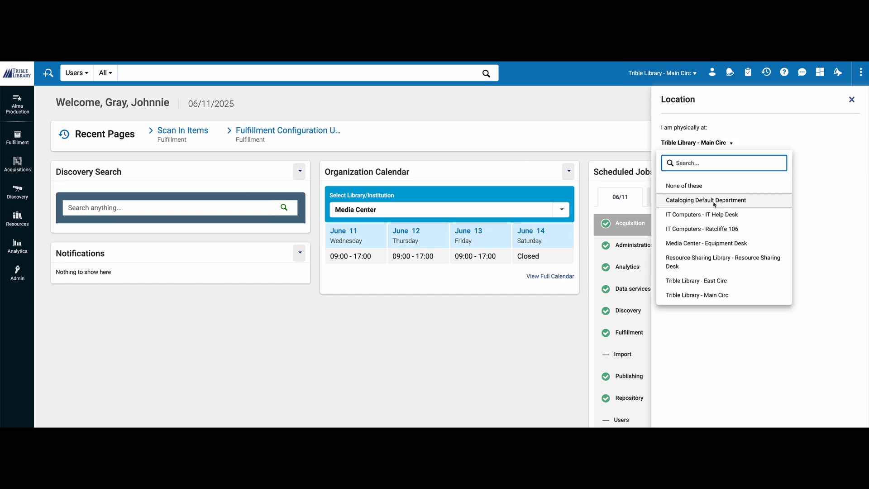
left_click(718, 243)
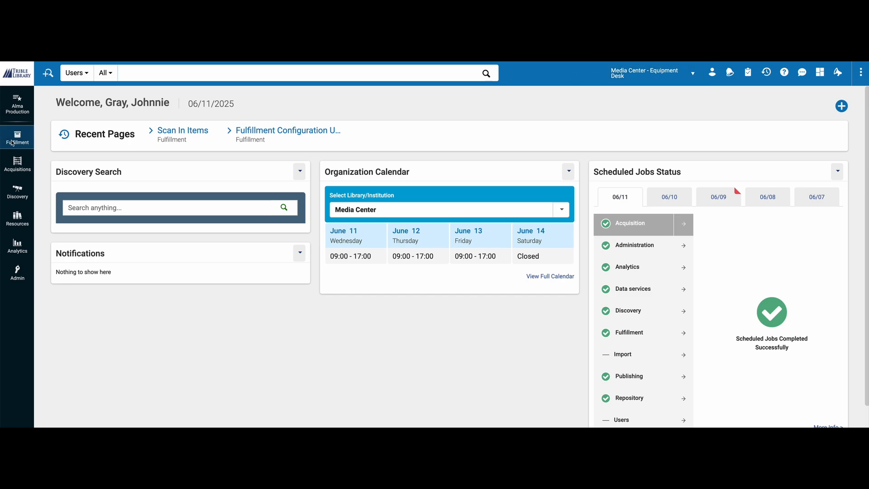
Look up the patron by ID number in Manage Patron Services and open the patron's account.
left_click(16, 142)
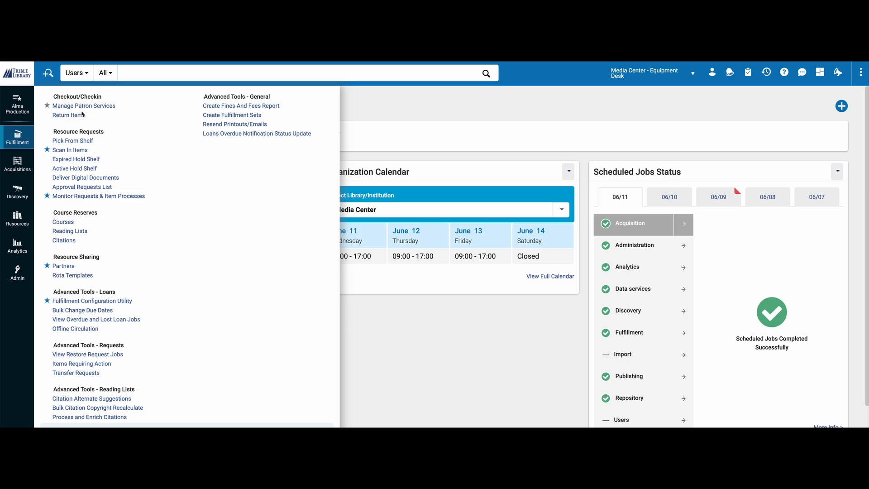
left_click(104, 109)
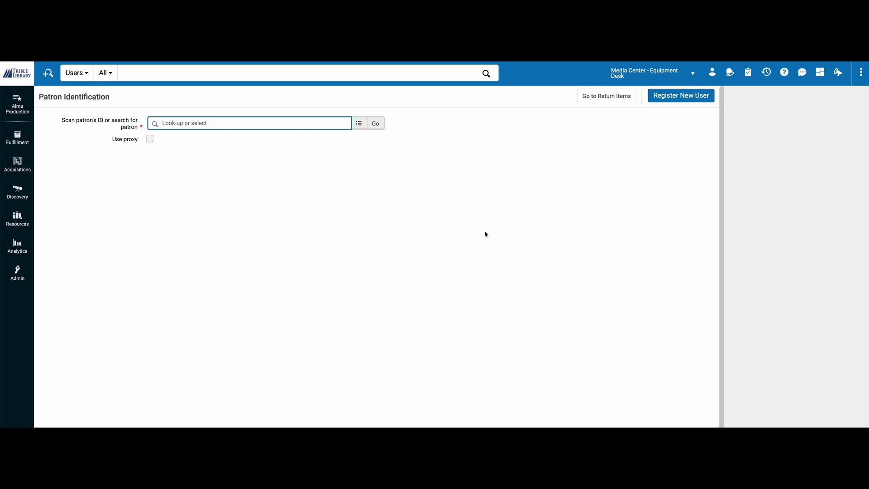
type("2000142414")
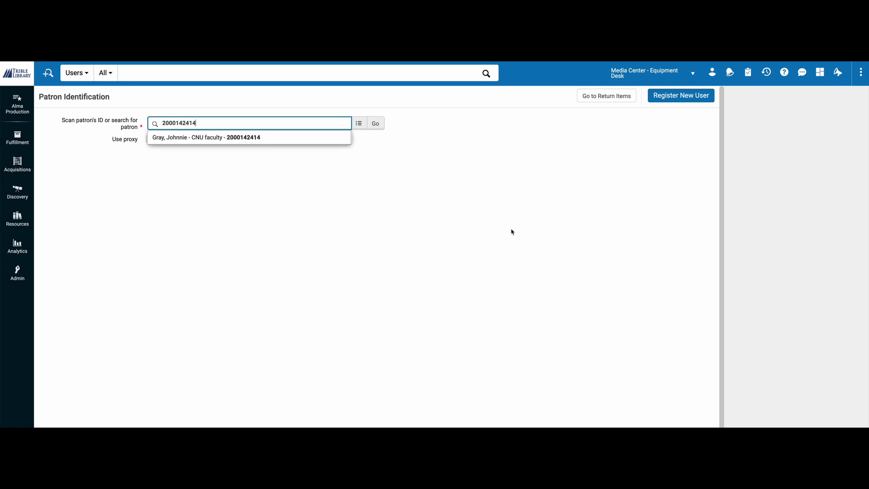
left_click(253, 137)
left_click(375, 123)
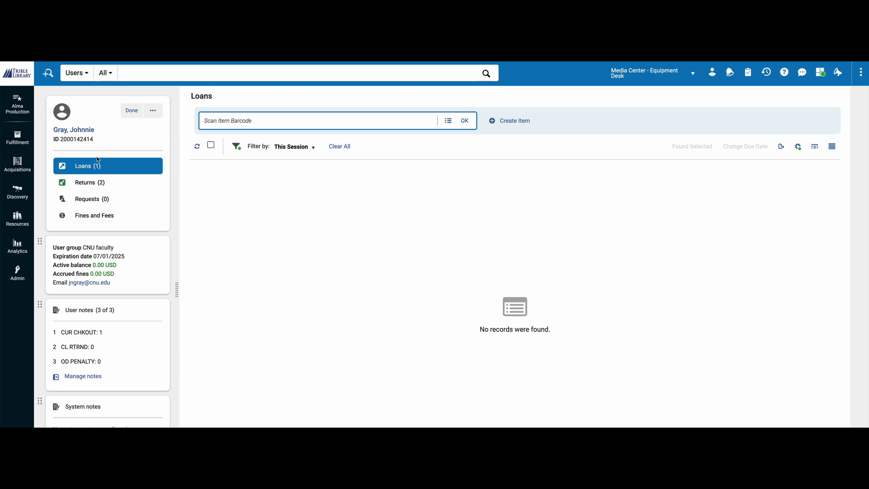
Review the patron's user details, including contact information, notes, blocks, fines/fees and history, and close the details.
left_click(90, 131)
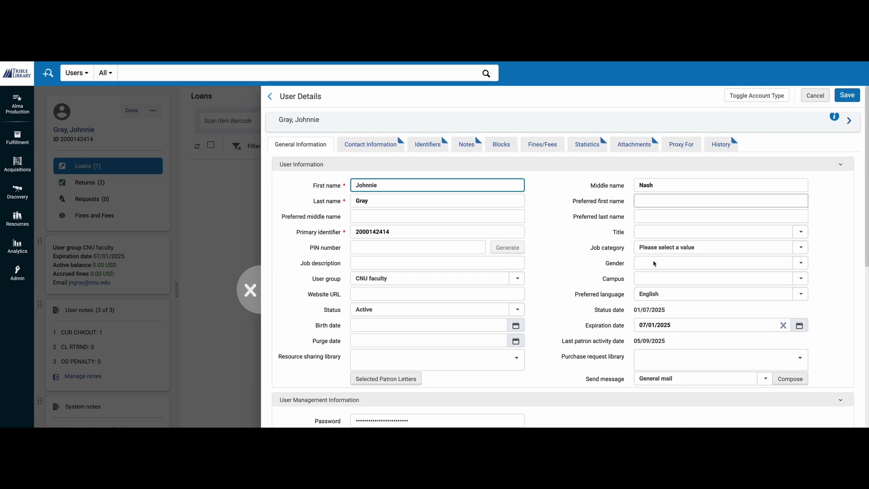
left_click(369, 145)
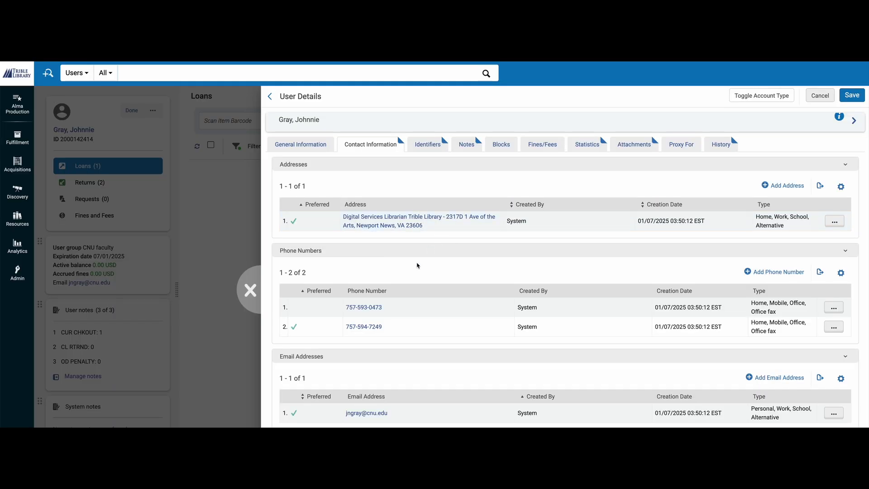
left_click(467, 145)
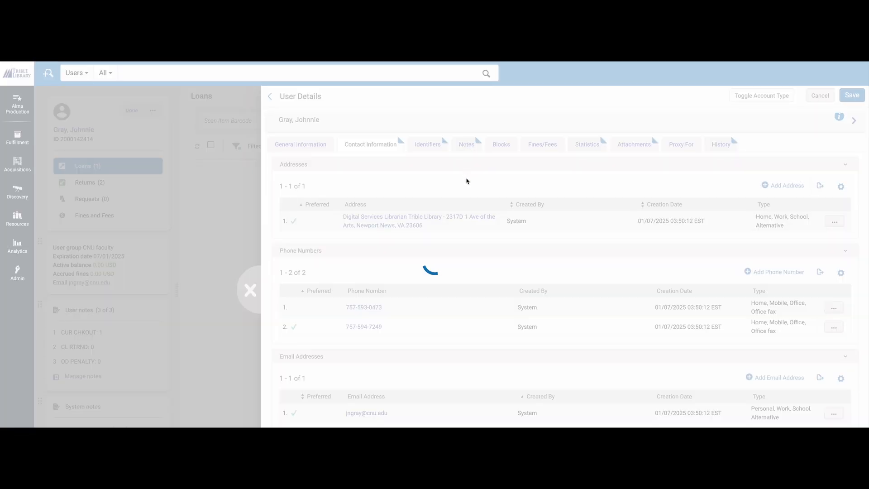
left_click(501, 146)
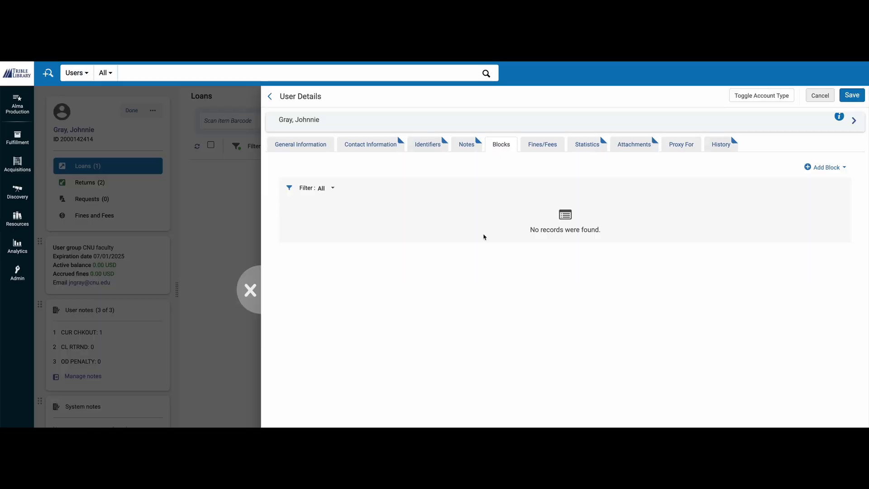
left_click(545, 145)
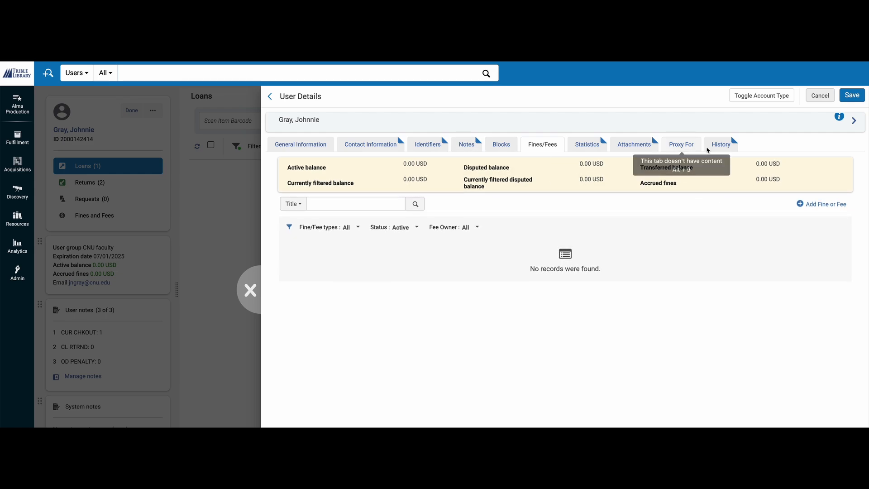
left_click(722, 146)
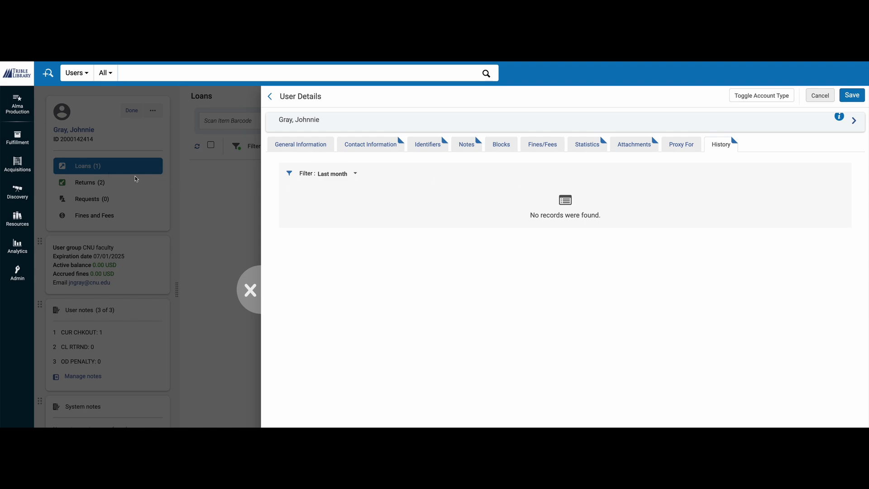
left_click(251, 290)
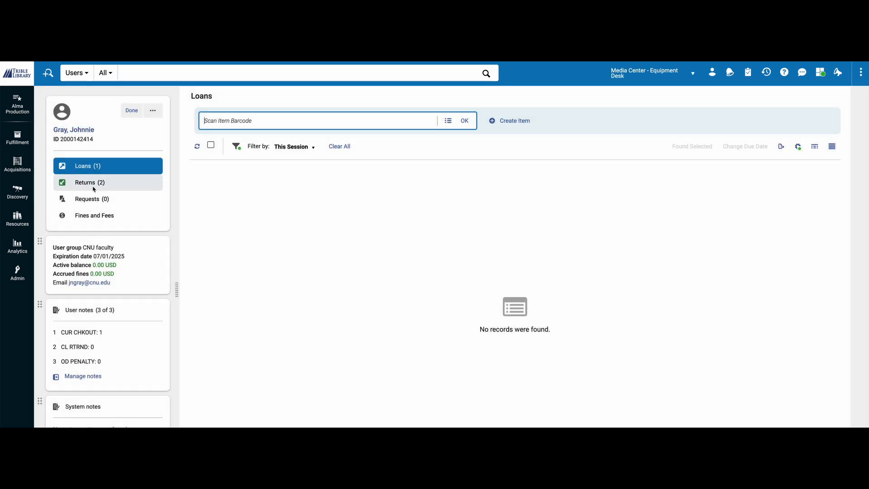
Show all of the patron's returns instead of only those from this session.
left_click(91, 186)
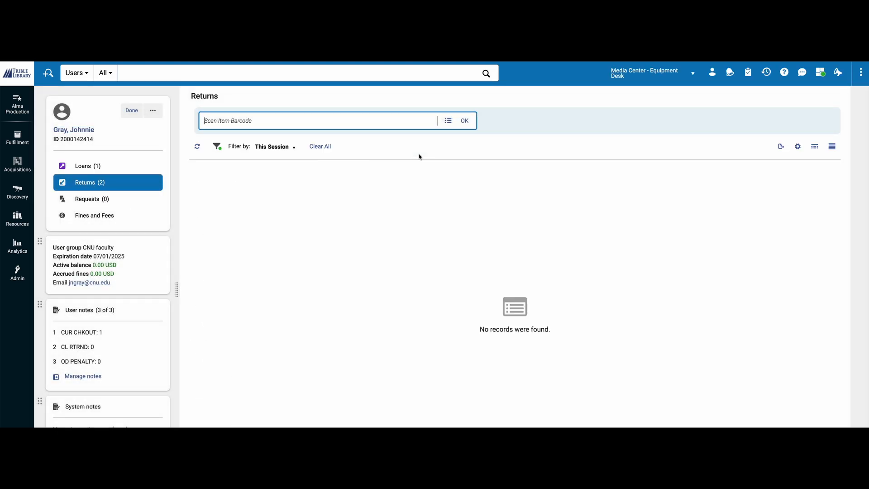
left_click(287, 148)
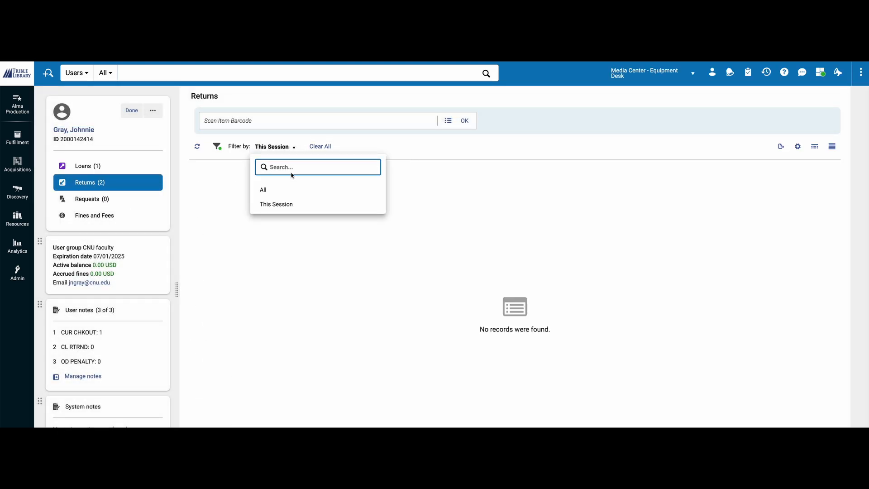
left_click(287, 190)
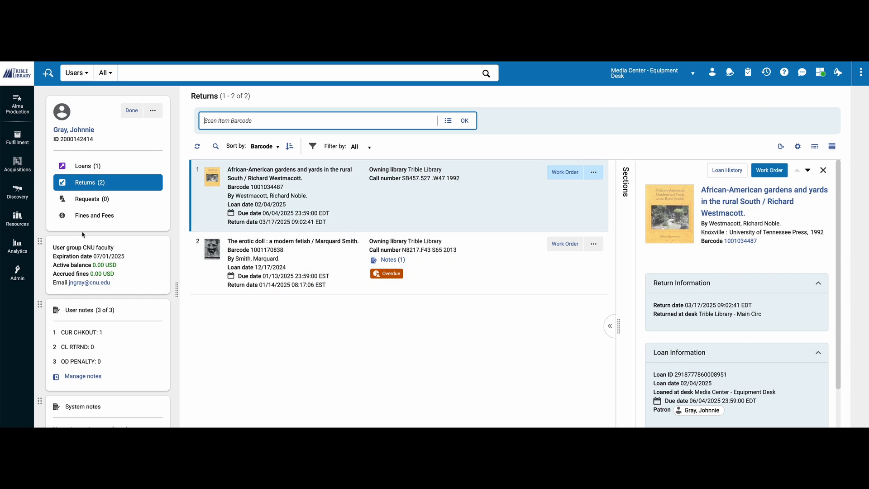
Show all of the patron's loans and look over the actions available for the Successful drawing loan.
left_click(88, 167)
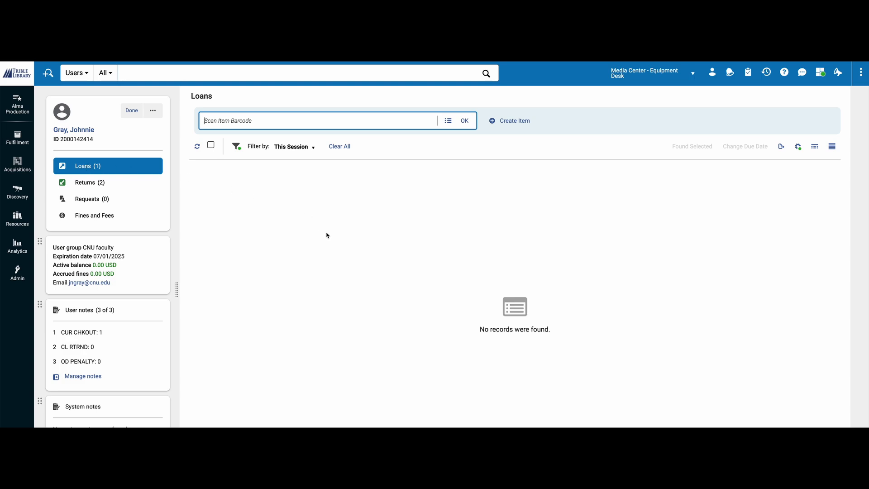
left_click(314, 148)
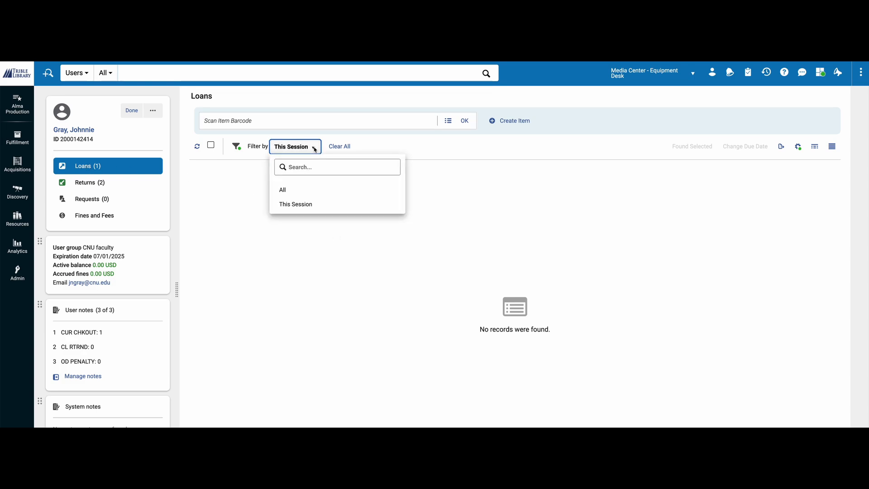
left_click(311, 191)
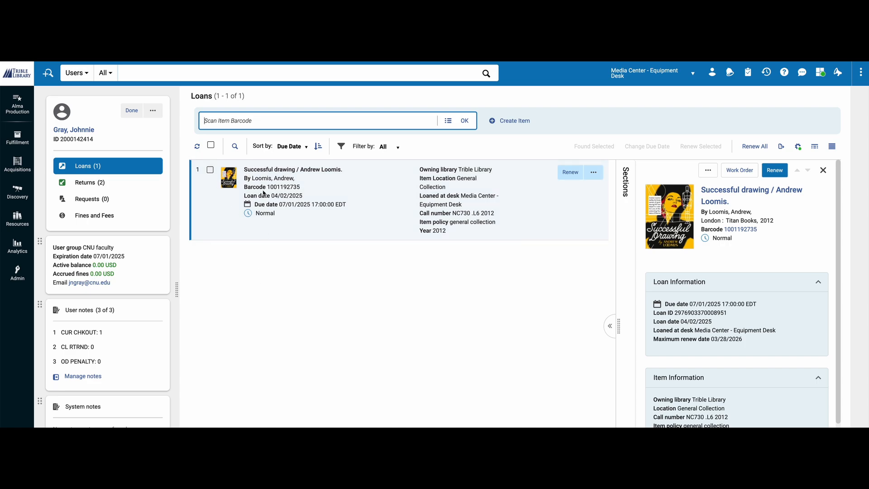
left_click(596, 176)
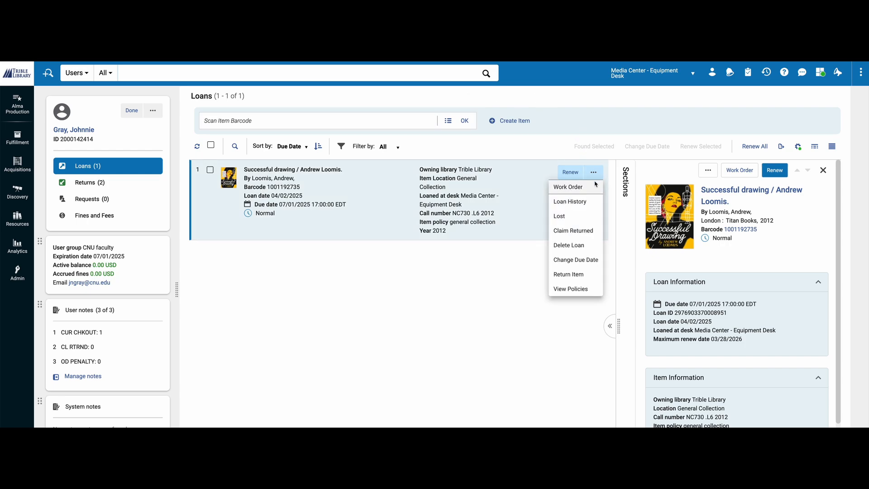
left_click(466, 280)
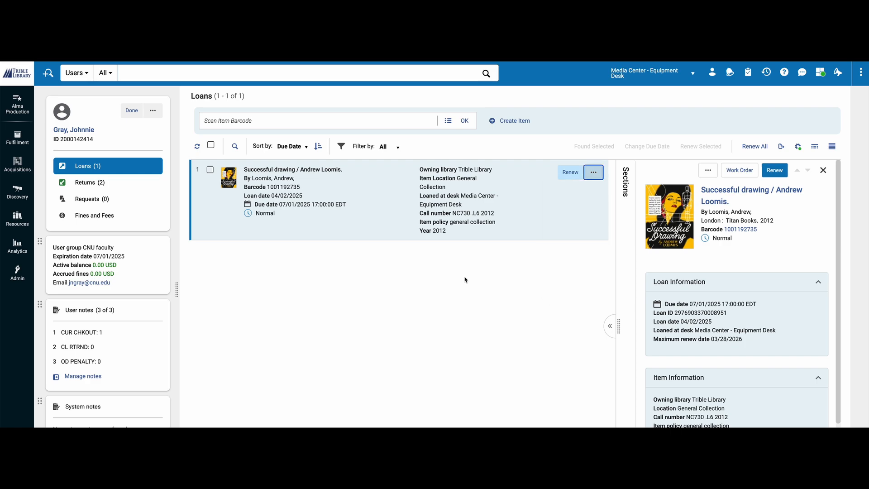
left_click(117, 168)
left_click(234, 122)
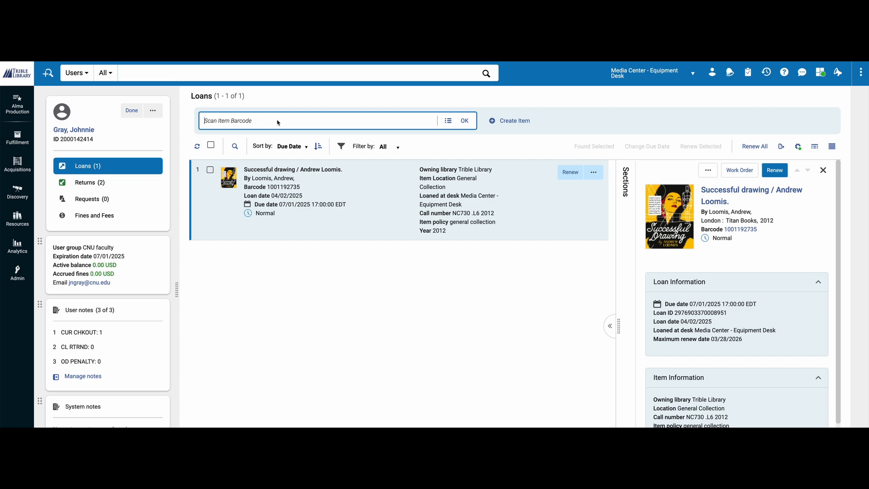
type("1001151675")
key("Return")
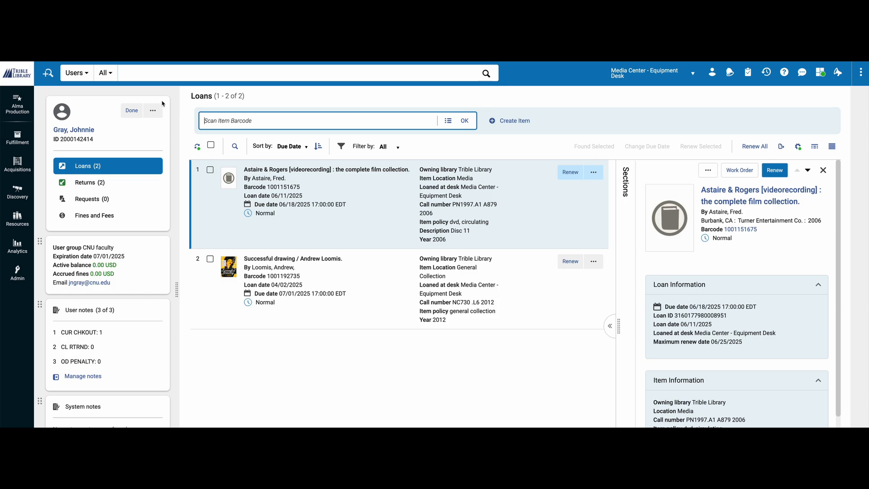
left_click(134, 115)
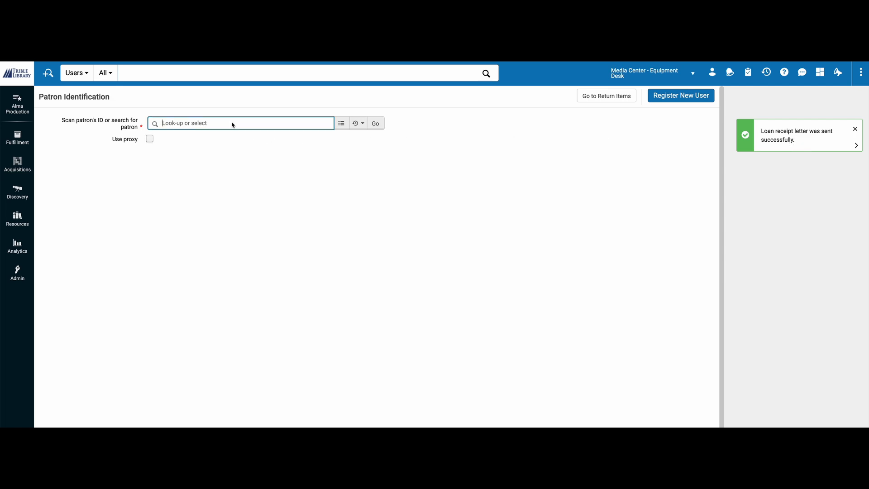
Reopen the patron's account from the recently used patrons.
left_click(358, 123)
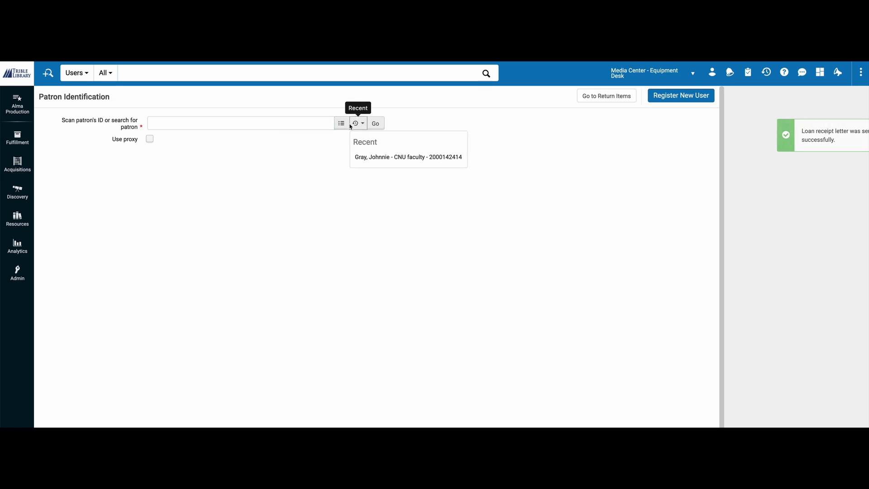
left_click(379, 158)
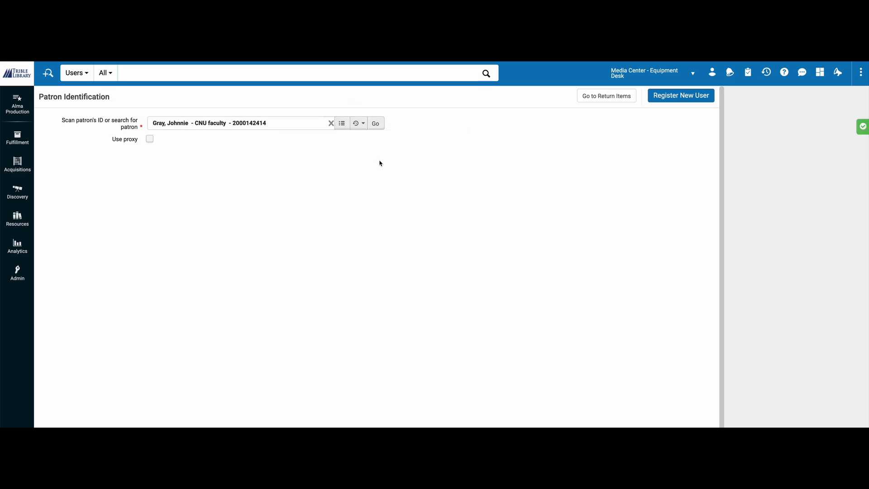
left_click(375, 124)
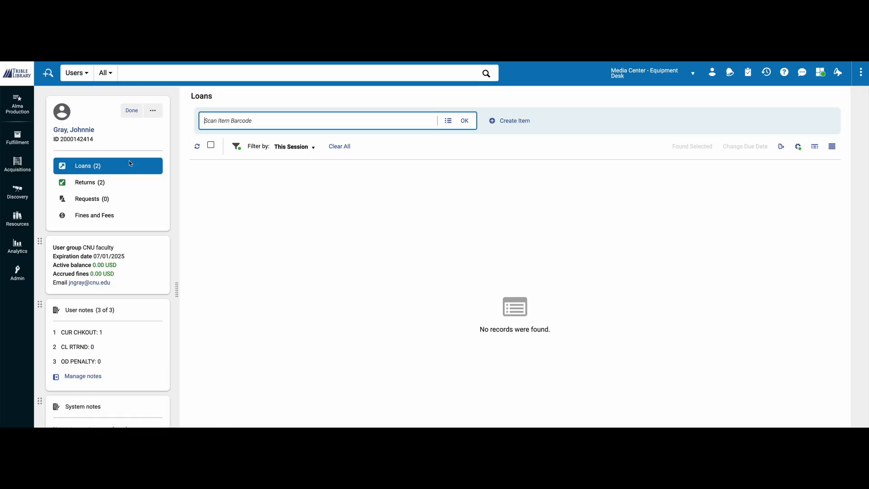
View the newest loan receipt letter among the patron's attachments, and close the letter, user details and patron session.
left_click(86, 130)
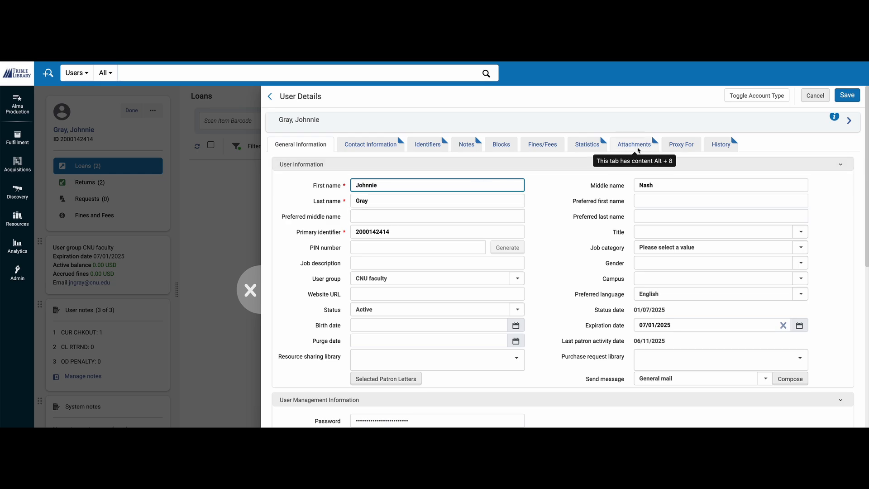
left_click(636, 151)
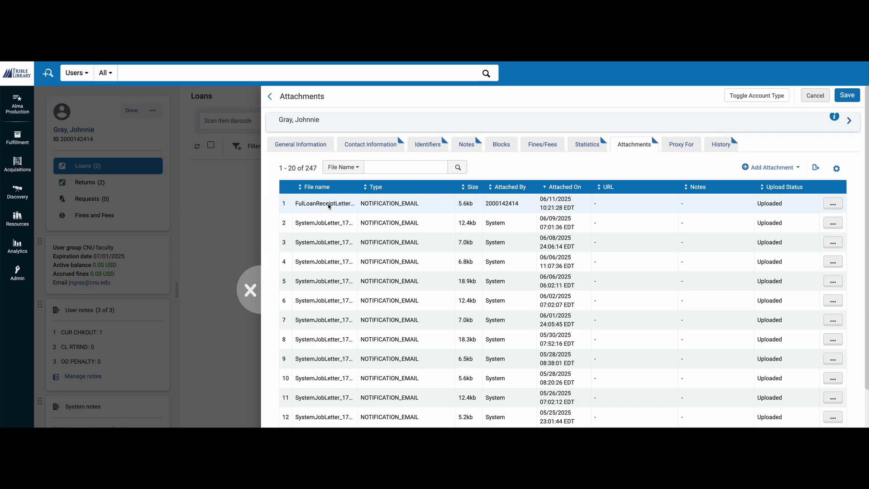
left_click(833, 203)
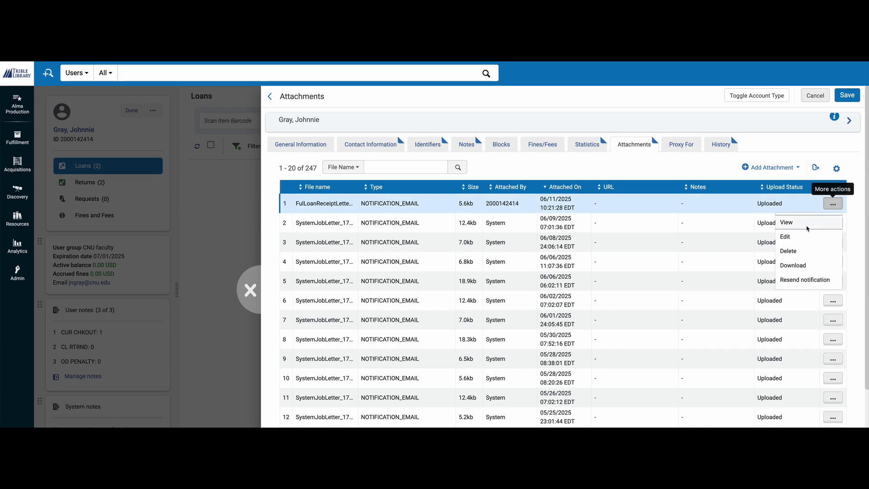
left_click(808, 226)
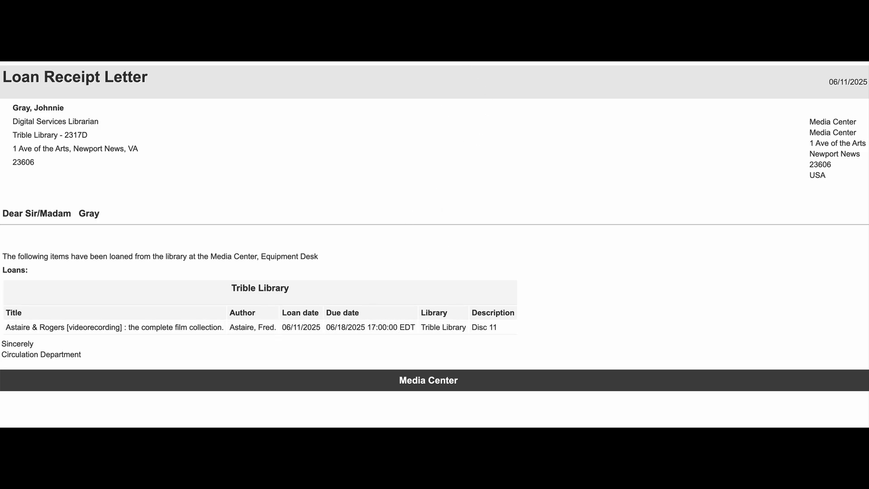
key("ctrl+w")
left_click(250, 287)
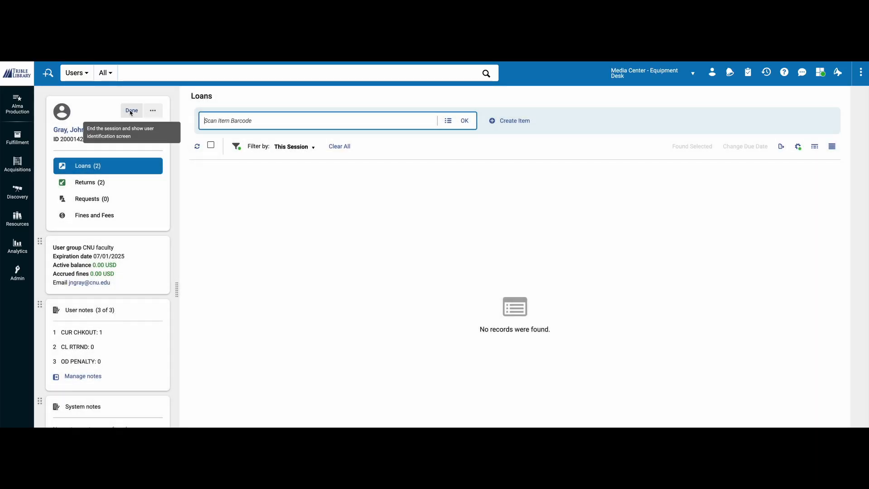
left_click(130, 111)
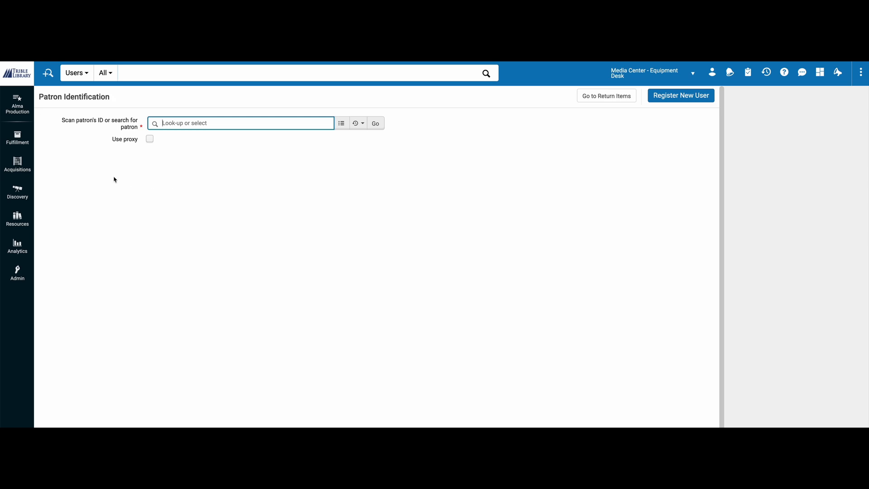
left_click(32, 138)
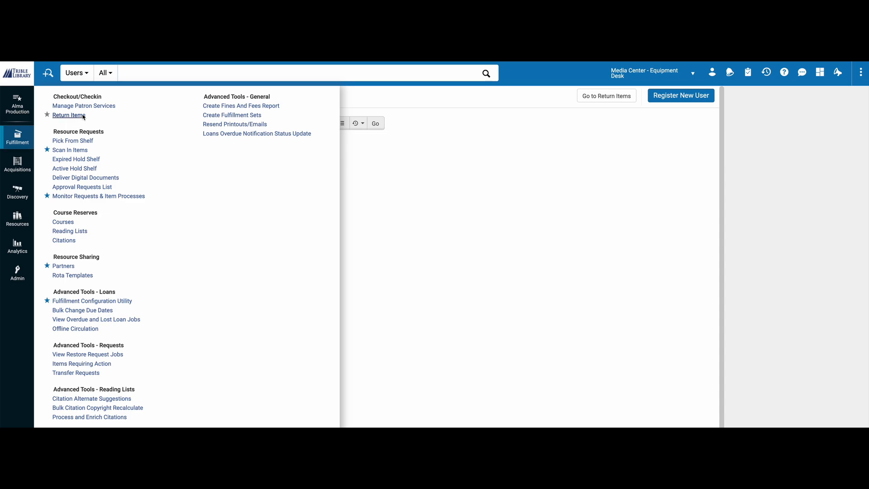
left_click(63, 115)
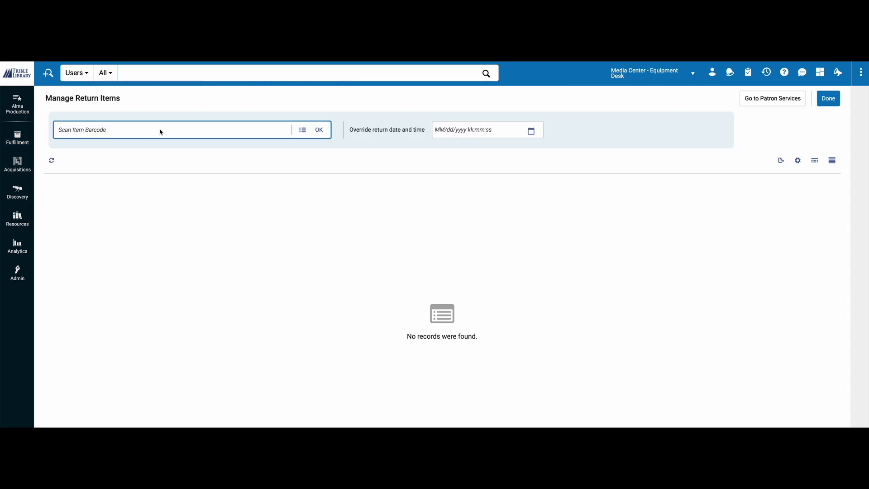
type("1001151675")
key("Return")
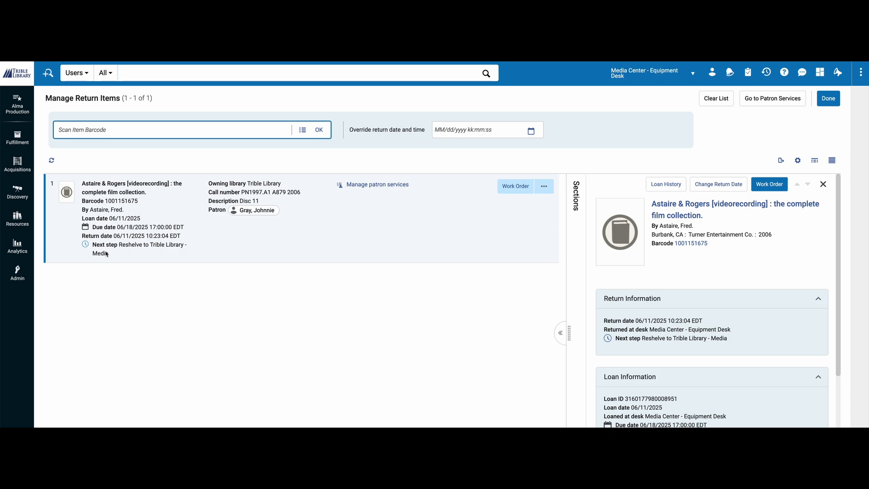
Open patron services for the borrower of the returned Astaire & Rogers item.
left_click(252, 210)
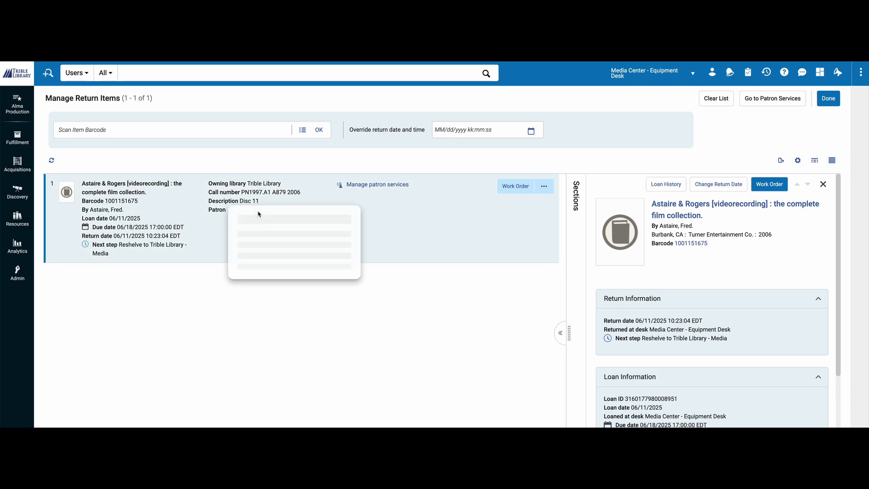
left_click(368, 189)
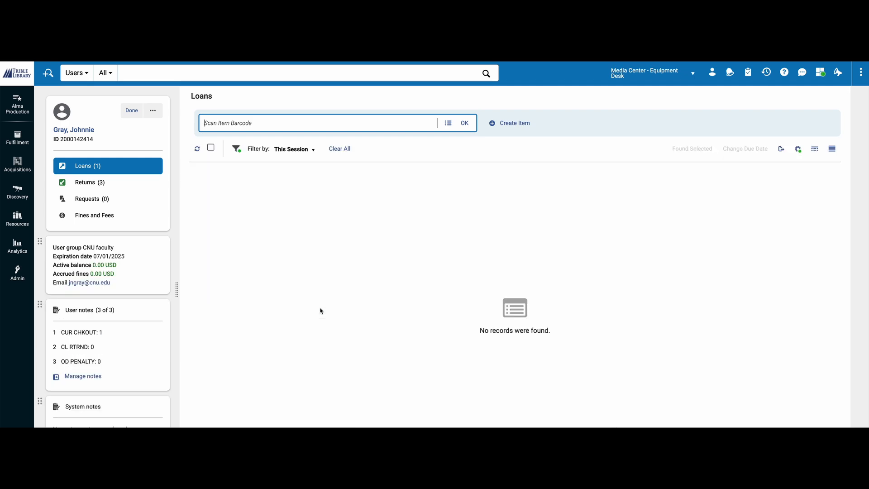